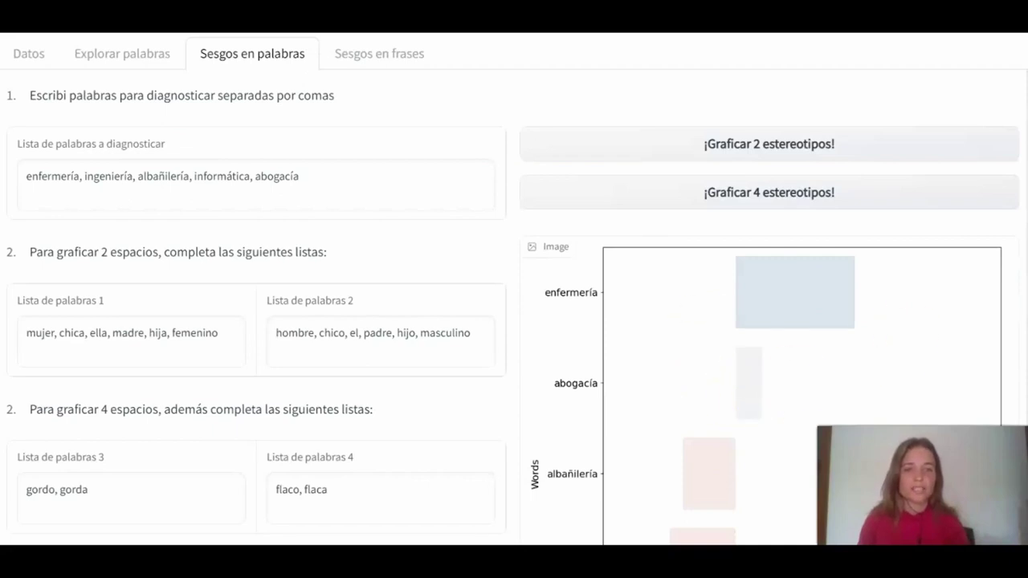
- Examine the two-stereotype bar chart comparing the professions against the female and male word lists
{"action": "scroll", "coordinate": [514, 289], "scroll_direction": "down", "scroll_amount": 4}
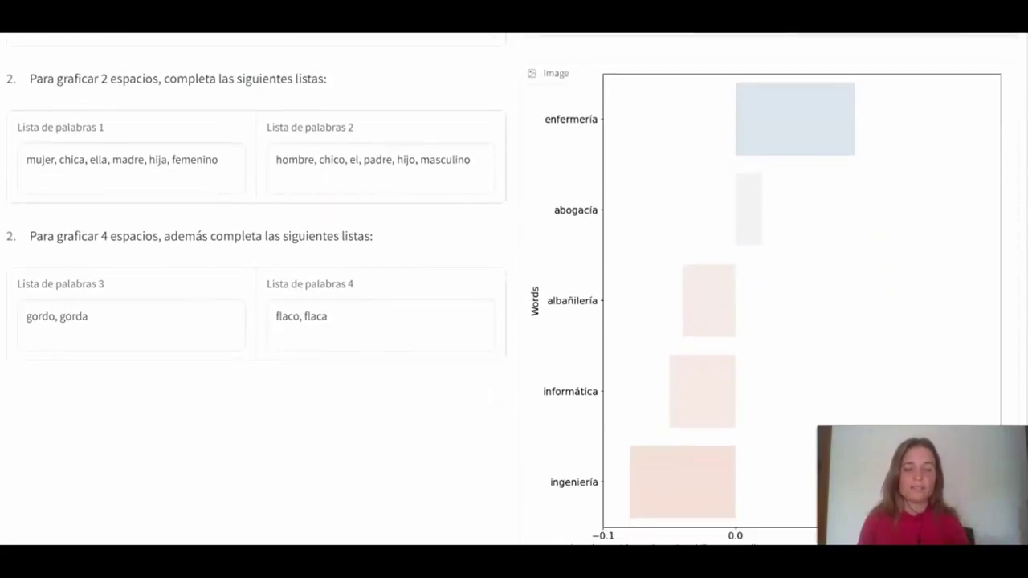
{"action": "scroll", "coordinate": [514, 290], "scroll_direction": "up", "scroll_amount": 2}
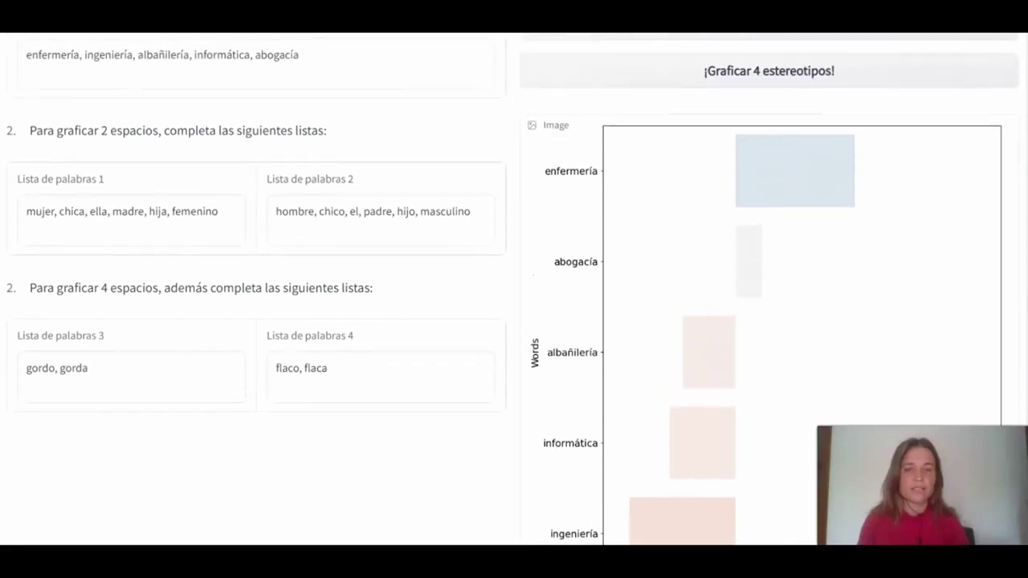
{"action": "scroll", "coordinate": [514, 289], "scroll_direction": "up", "scroll_amount": 3}
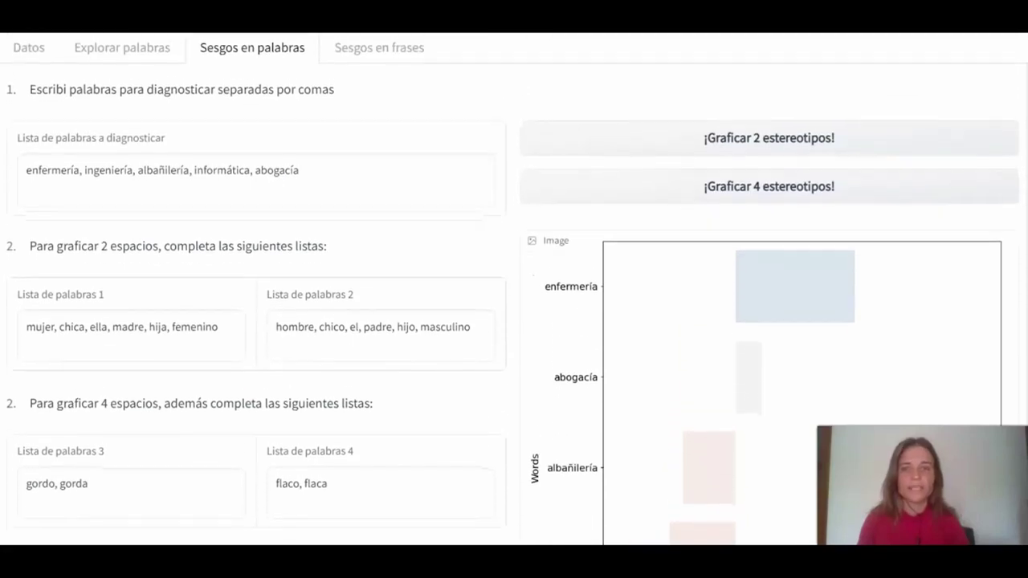
{"action": "scroll", "coordinate": [514, 289], "scroll_direction": "down", "scroll_amount": 1}
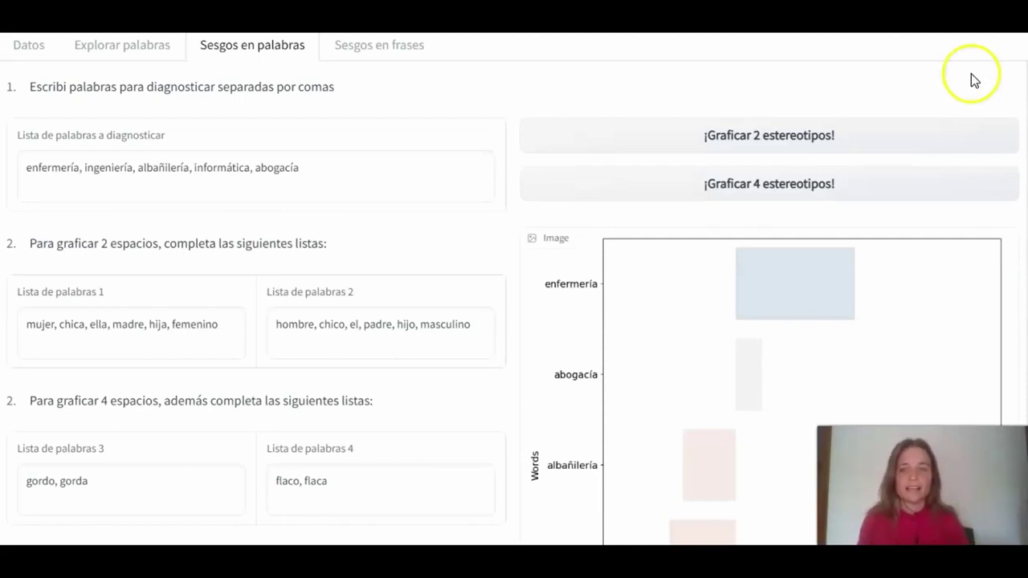
- Examine the plot of words related to the listed professions in the word exploration view
{"action": "left_click", "coordinate": [143, 50]}
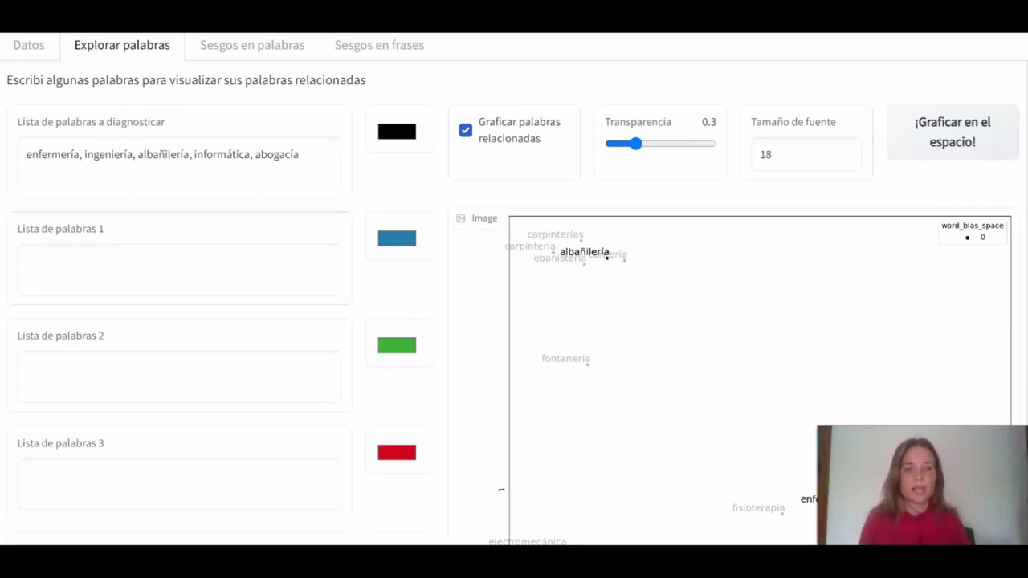
{"action": "scroll", "coordinate": [514, 289], "scroll_direction": "down", "scroll_amount": 1}
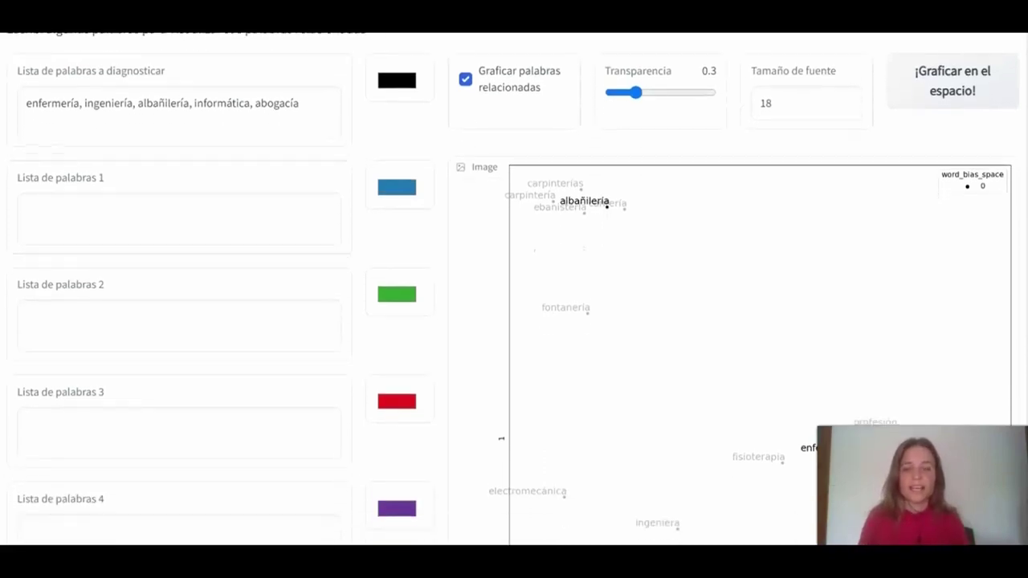
{"action": "scroll", "coordinate": [514, 289], "scroll_direction": "down", "scroll_amount": 1}
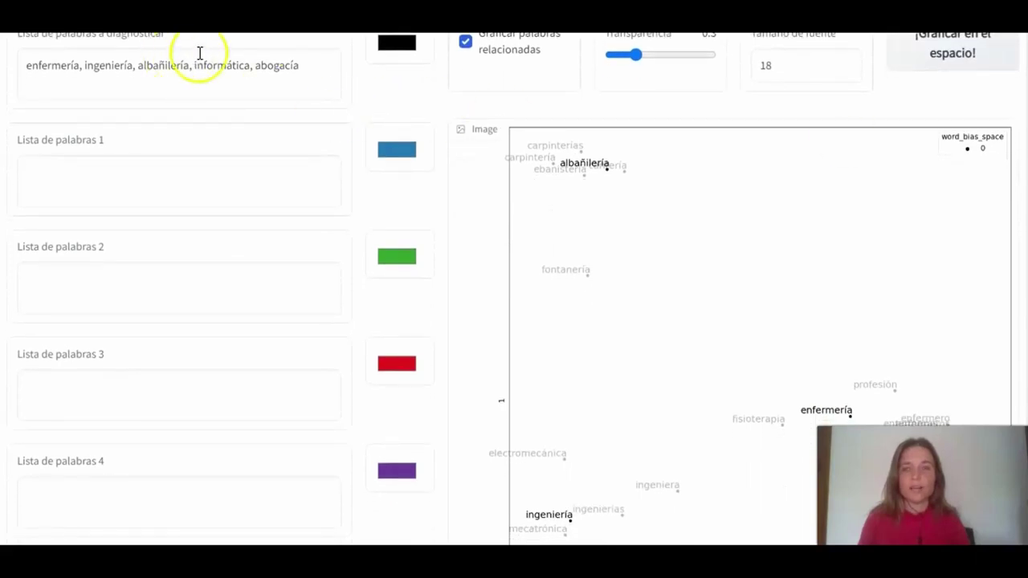
{"action": "scroll", "coordinate": [514, 289], "scroll_direction": "down", "scroll_amount": 2}
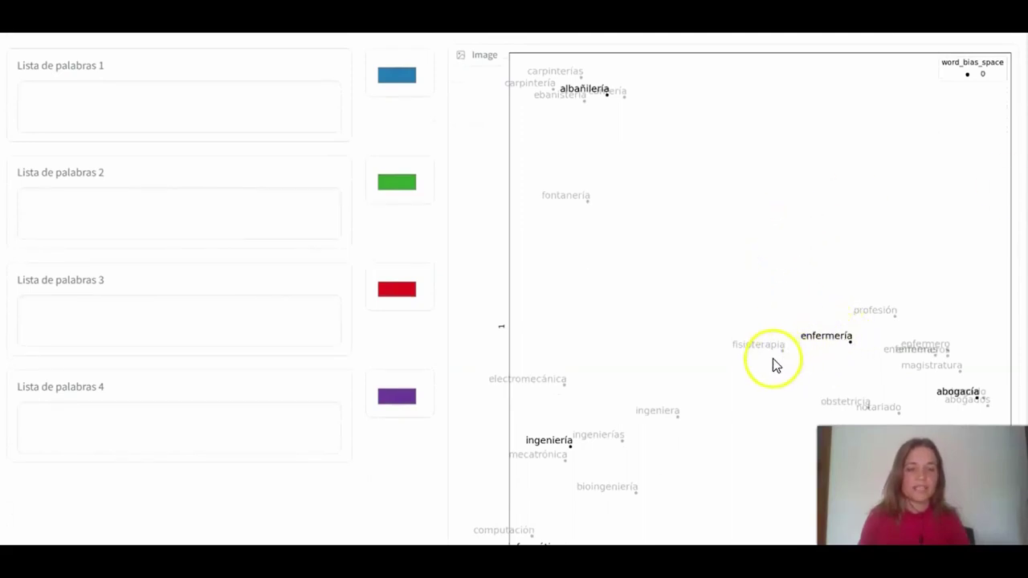
{"action": "scroll", "coordinate": [340, 182], "scroll_direction": "up", "scroll_amount": 5}
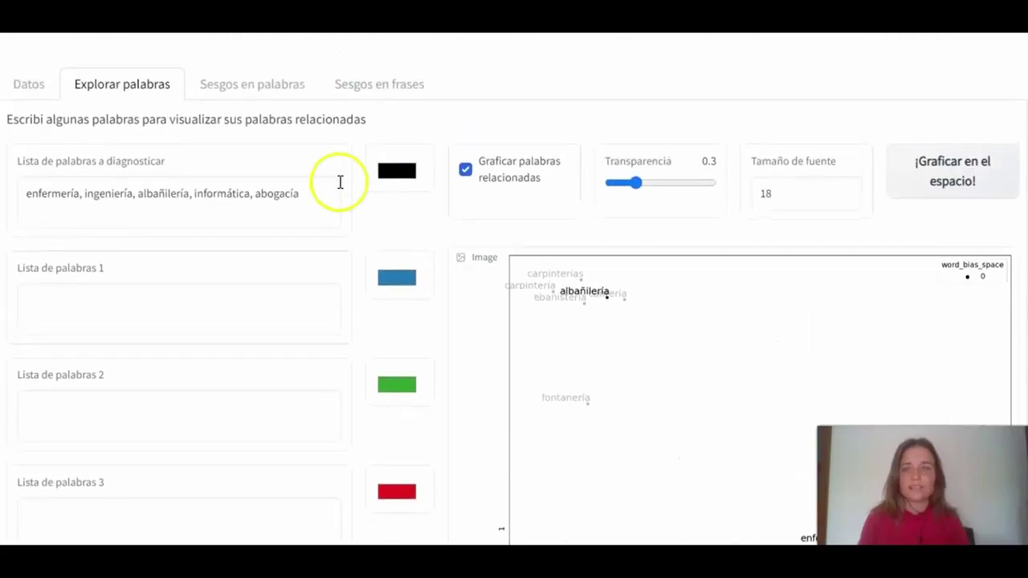
- Add "fisioterapia" to the word-bias list of words to diagnose and plot the list against 2 stereotypes
{"action": "left_click", "coordinate": [268, 85]}
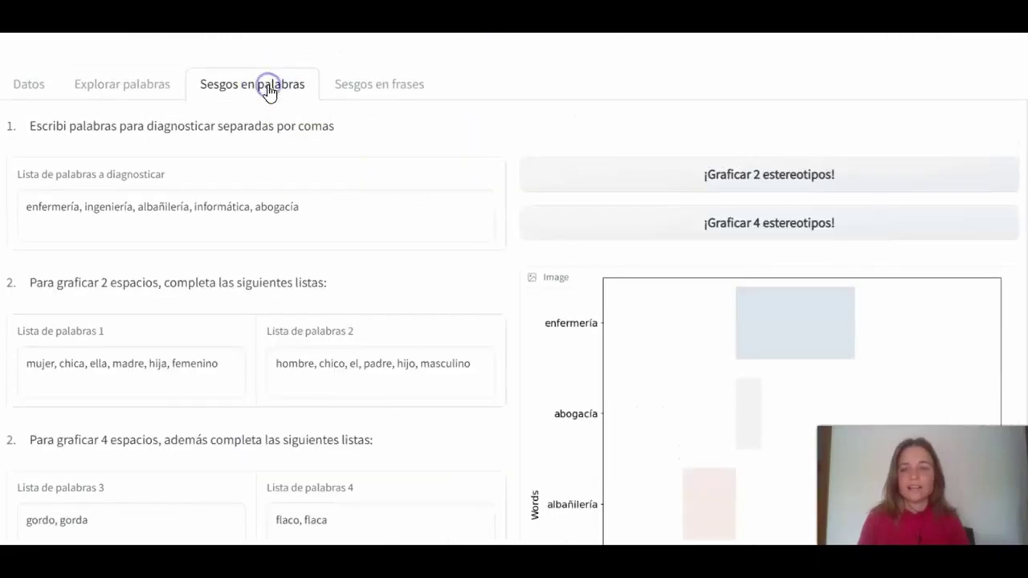
{"action": "left_click", "coordinate": [345, 203]}
{"action": "type", "text": ", "}
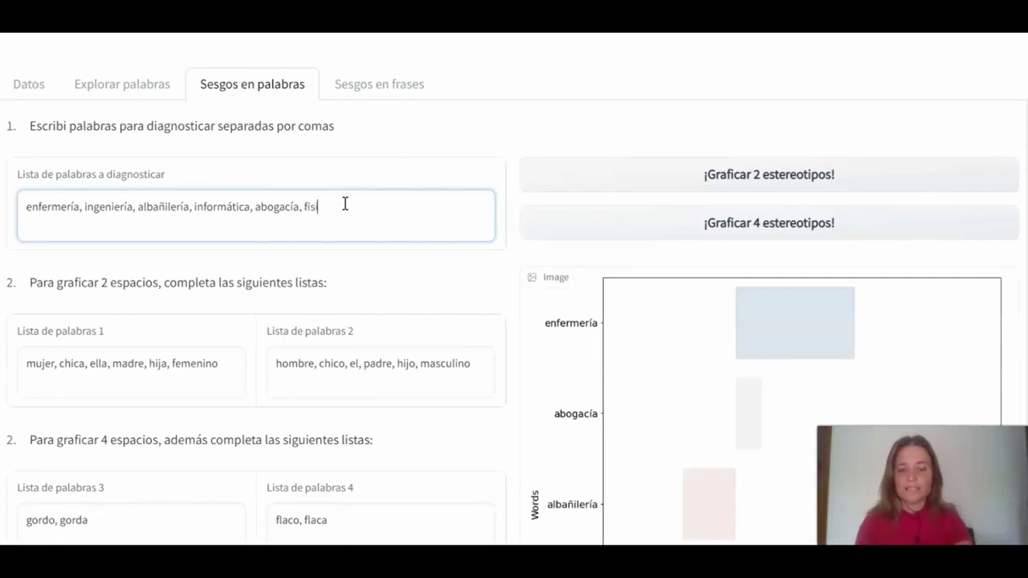
{"action": "type", "text": "fisioterap"}
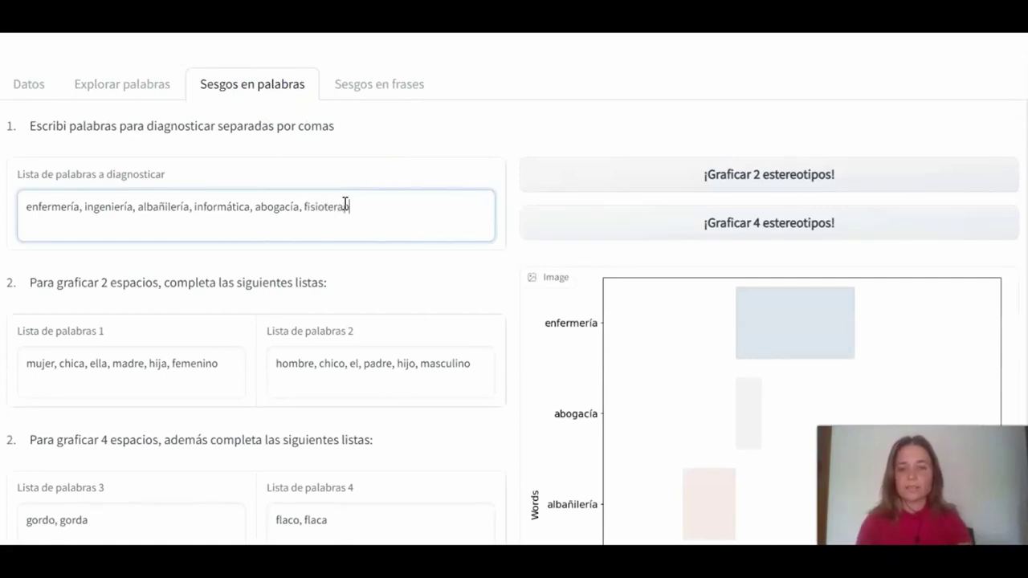
{"action": "type", "text": "ia"}
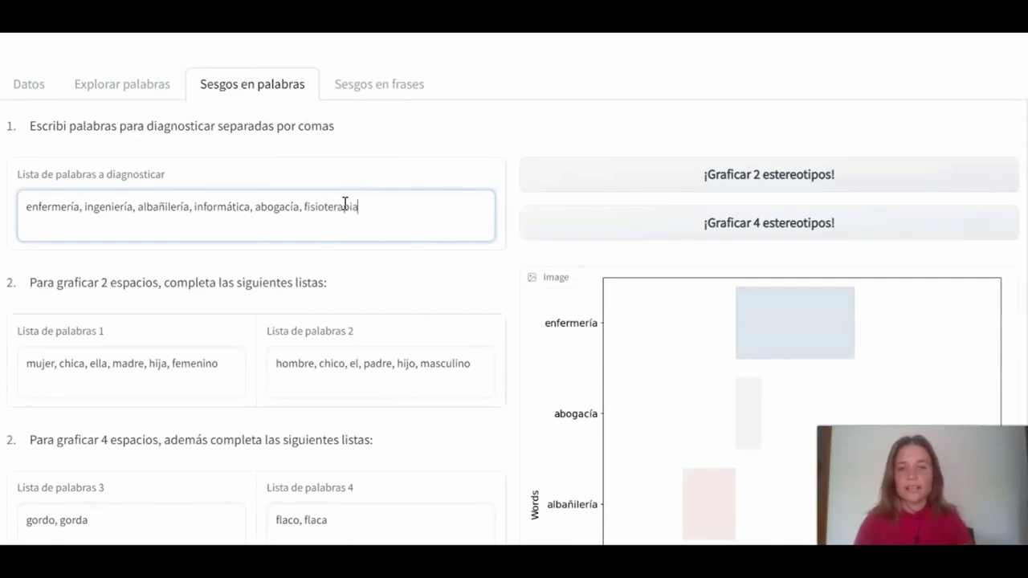
{"action": "left_click", "coordinate": [812, 176]}
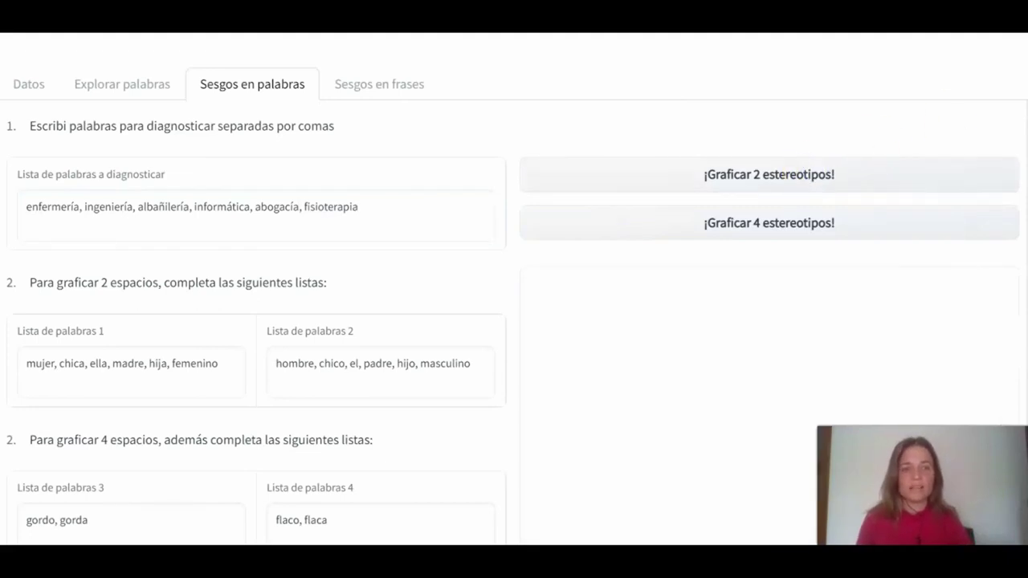
{"action": "scroll", "coordinate": [514, 289], "scroll_direction": "down", "scroll_amount": 3}
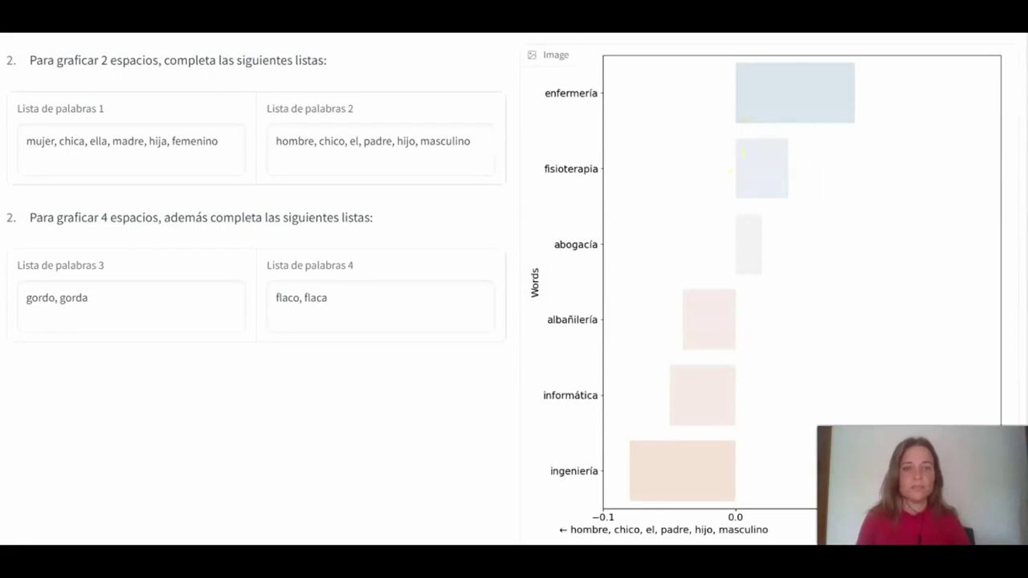
- Plot the professions against 4 stereotypes, combining the female and male lists with "gordo, gorda" and "flaco, flaca", and inspect the quadrants
{"action": "scroll", "coordinate": [879, 151], "scroll_direction": "up", "scroll_amount": 2}
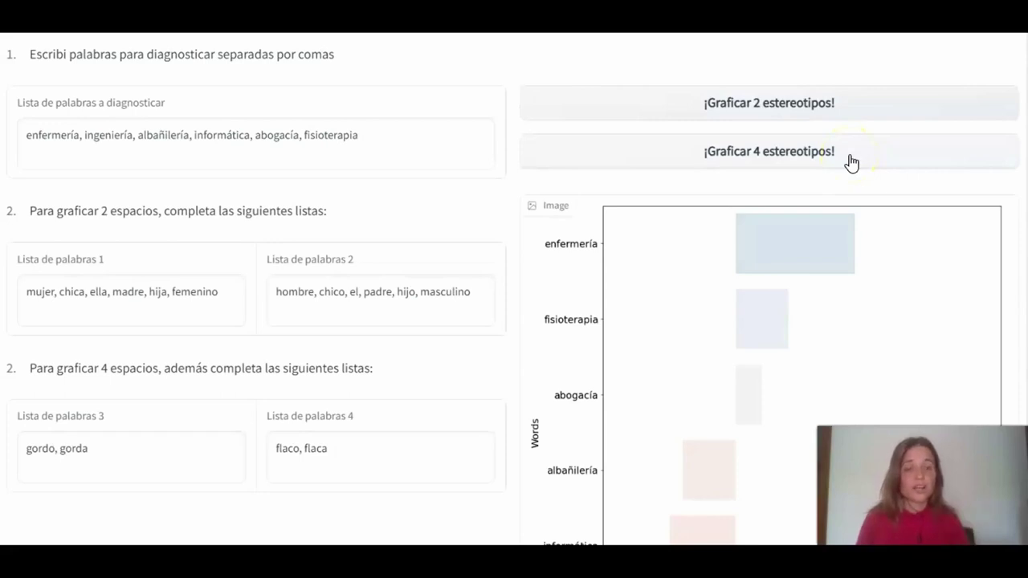
{"action": "left_click", "coordinate": [823, 156]}
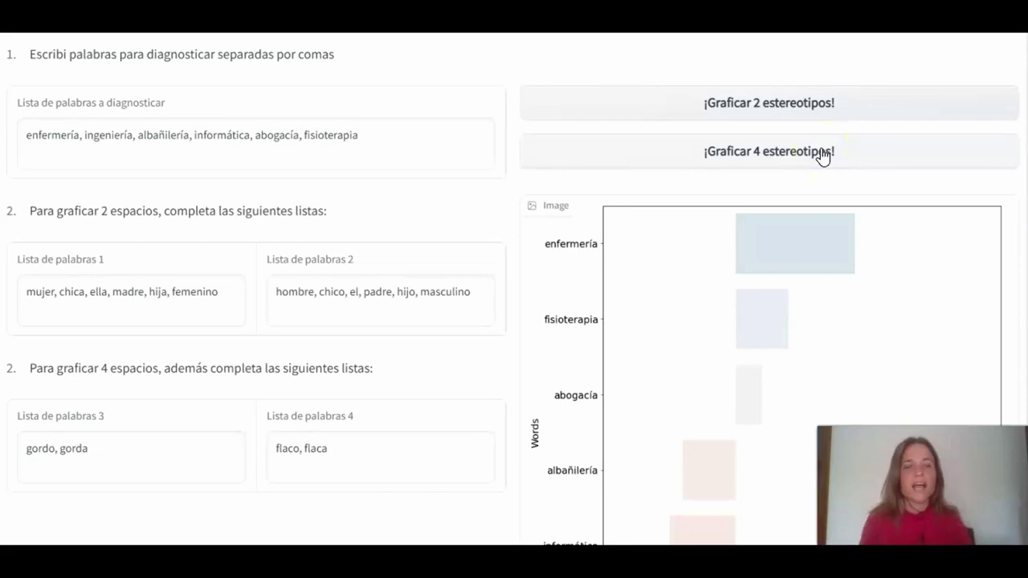
{"action": "left_click", "coordinate": [823, 156]}
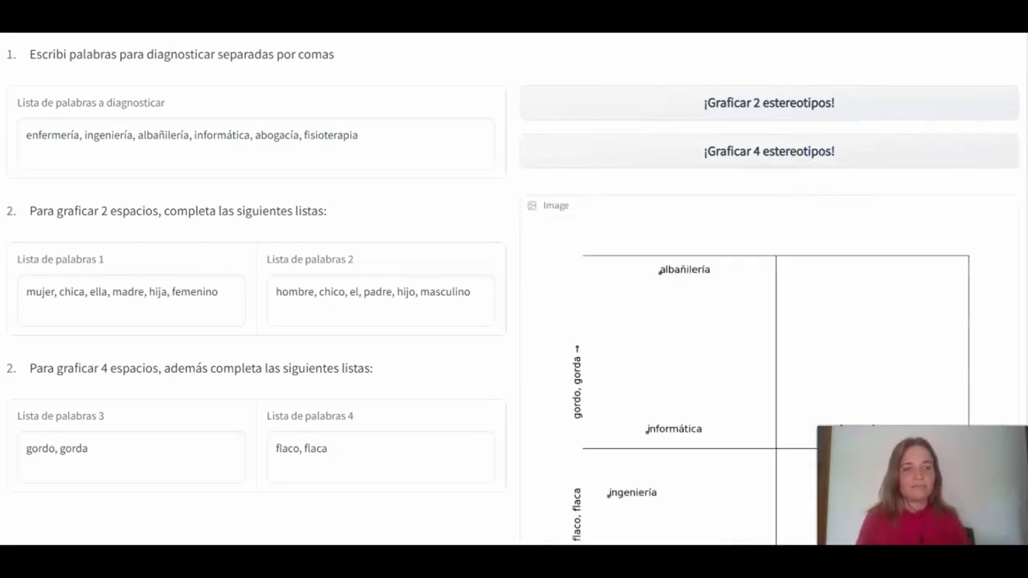
{"action": "scroll", "coordinate": [514, 294], "scroll_direction": "down", "scroll_amount": 3}
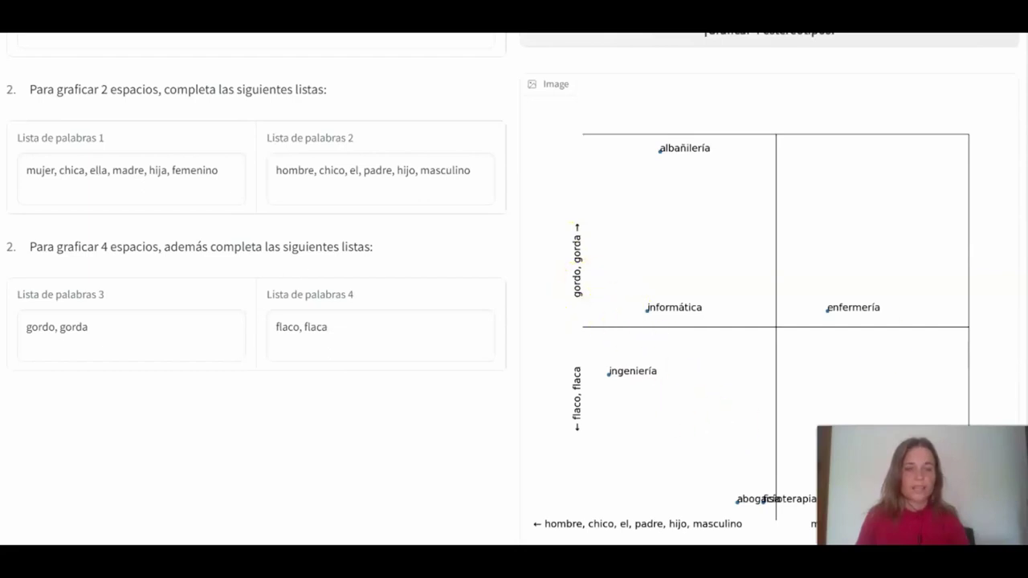
{"action": "scroll", "coordinate": [819, 326], "scroll_direction": "down", "scroll_amount": 1}
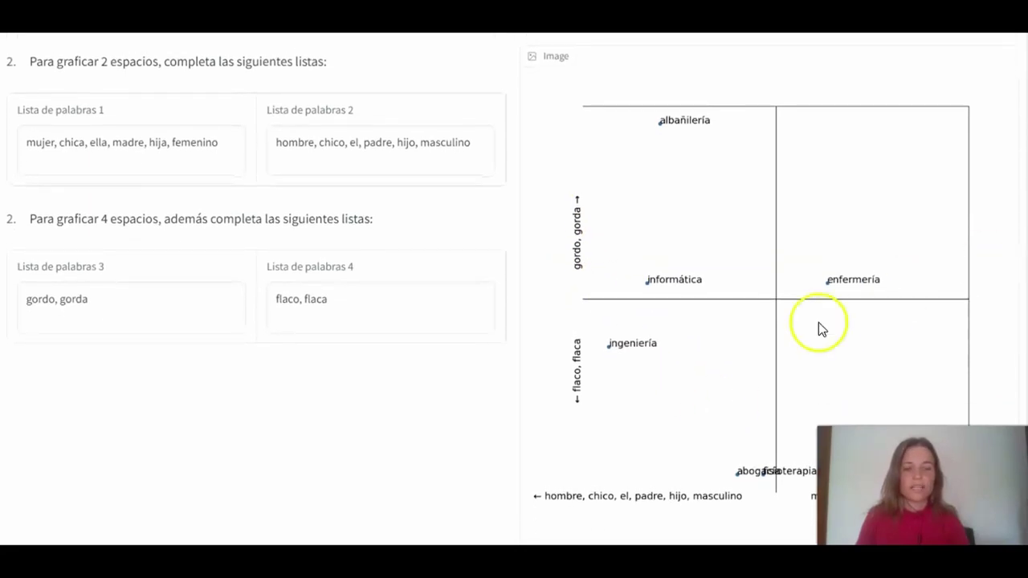
{"action": "scroll", "coordinate": [514, 289], "scroll_direction": "up", "scroll_amount": 5}
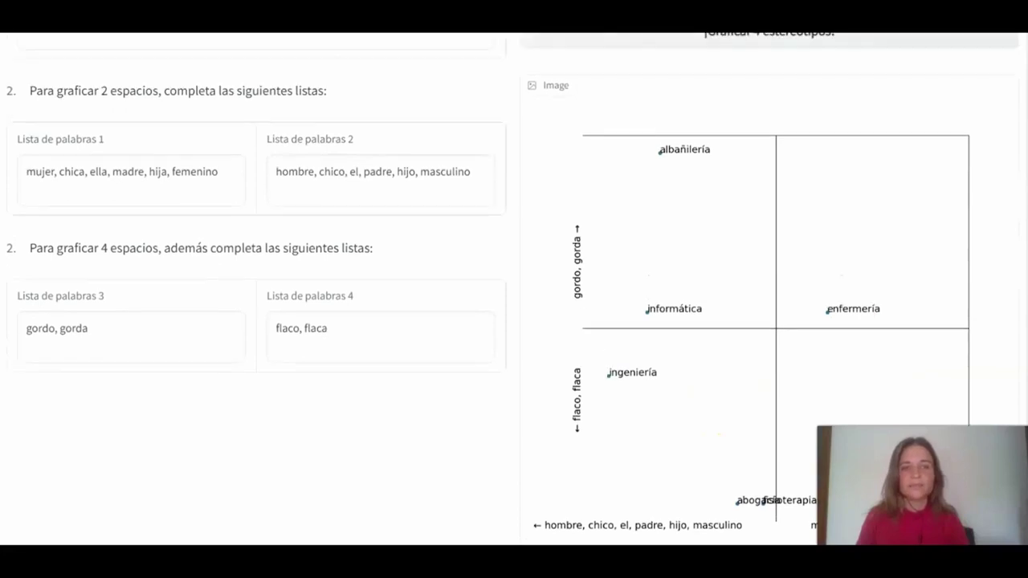
{"action": "scroll", "coordinate": [514, 289], "scroll_direction": "down", "scroll_amount": 1}
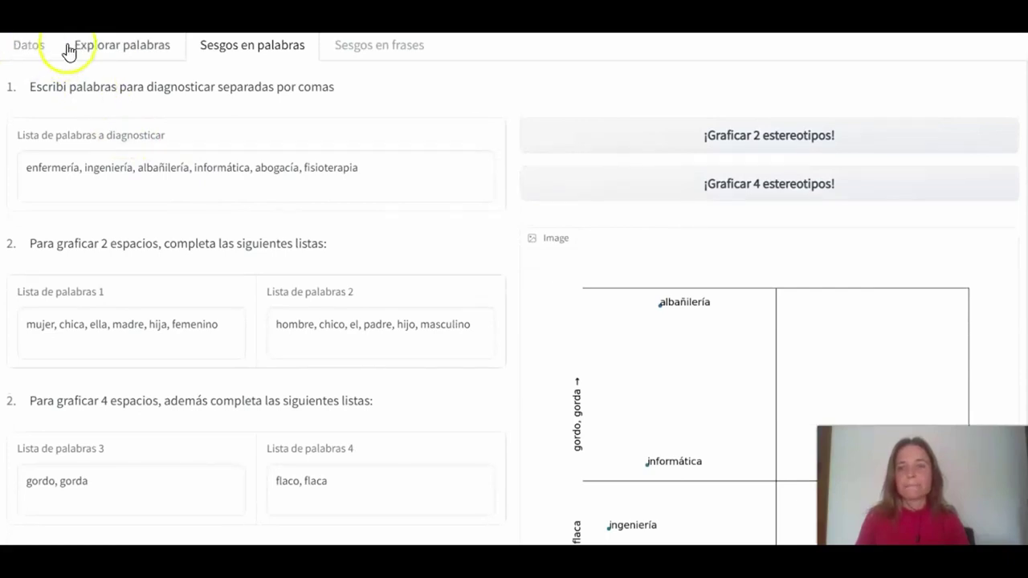
- Review the sentence-bias example "Los * son muy atractivos" and its words of interest, diseñadores de moda and diseñadores de jardines
{"action": "left_click", "coordinate": [353, 49]}
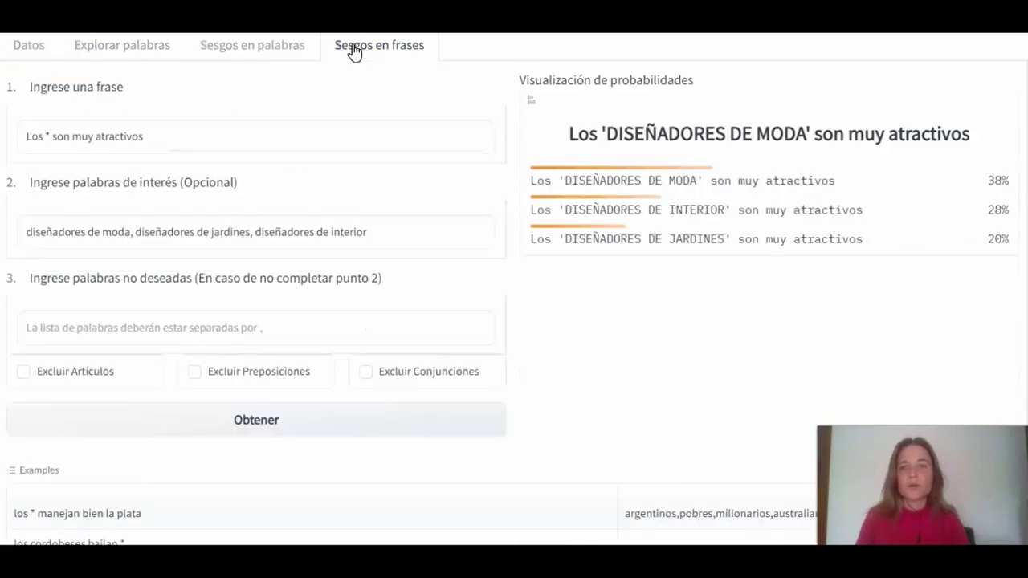
{"action": "left_click_drag", "start_coordinate": [29, 230], "coordinate": [133, 236]}
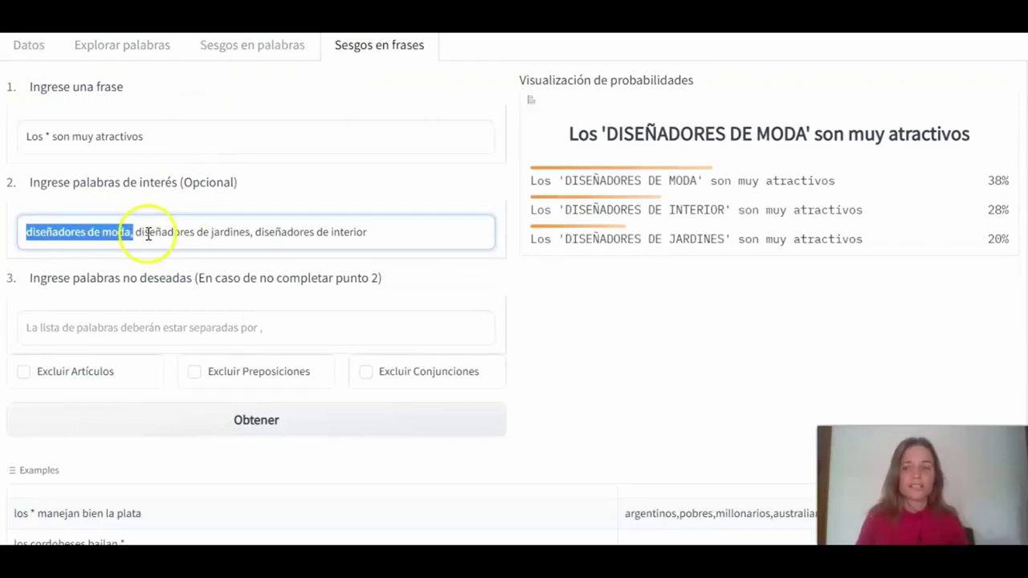
{"action": "left_click", "coordinate": [139, 233]}
{"action": "left_click_drag", "start_coordinate": [140, 233], "coordinate": [251, 237]}
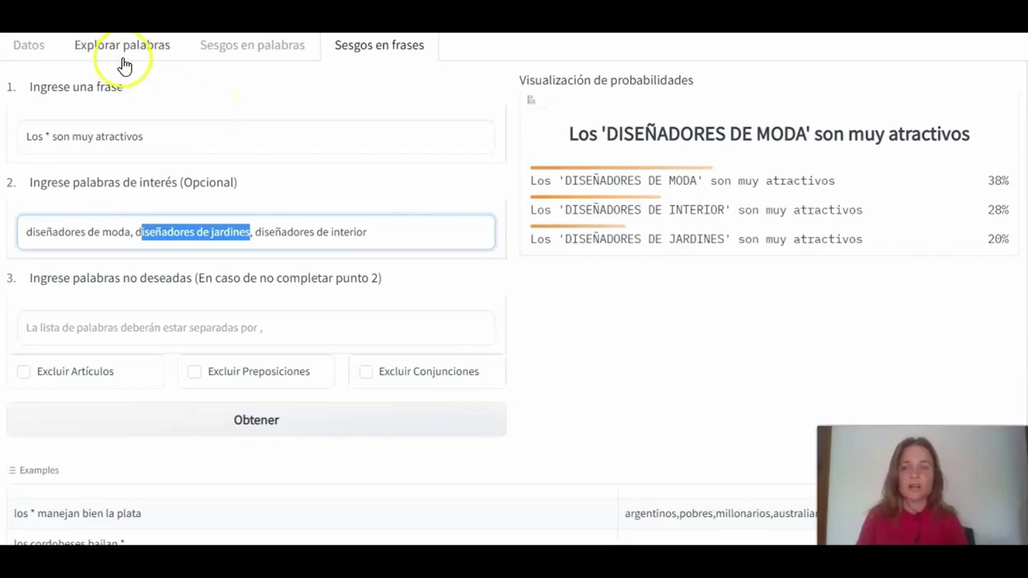
- Review the data view for the word "flaco", from its frequencies per corpus down to the list of retrieved contexts
{"action": "left_click", "coordinate": [42, 56]}
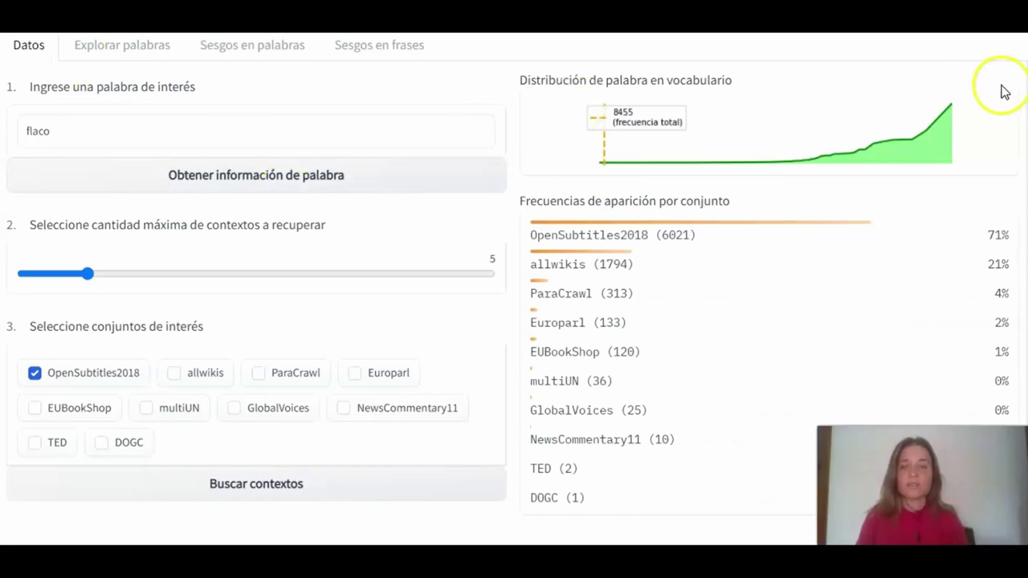
{"action": "scroll", "coordinate": [514, 289], "scroll_direction": "down", "scroll_amount": 1}
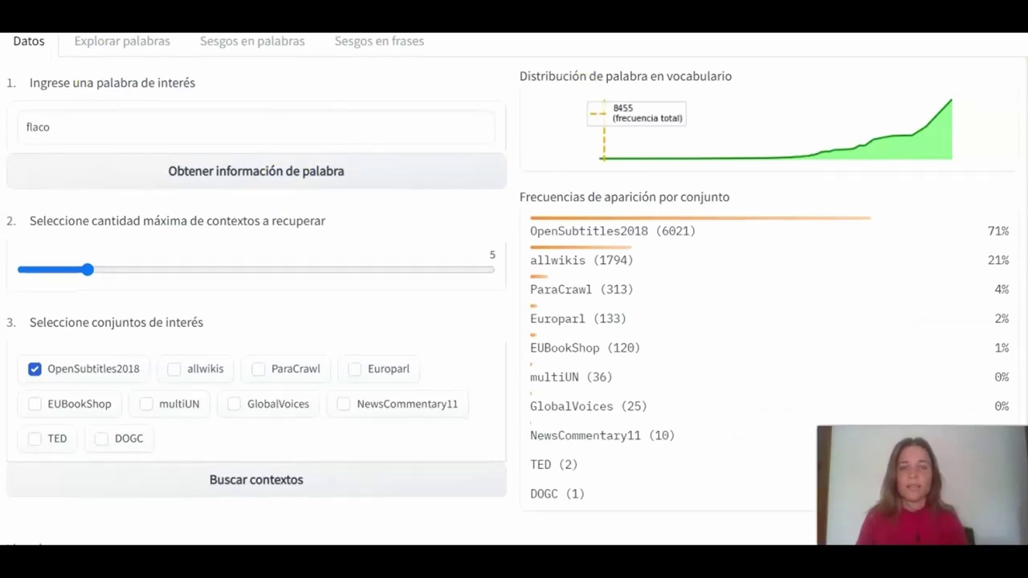
{"action": "scroll", "coordinate": [514, 289], "scroll_direction": "down", "scroll_amount": 1}
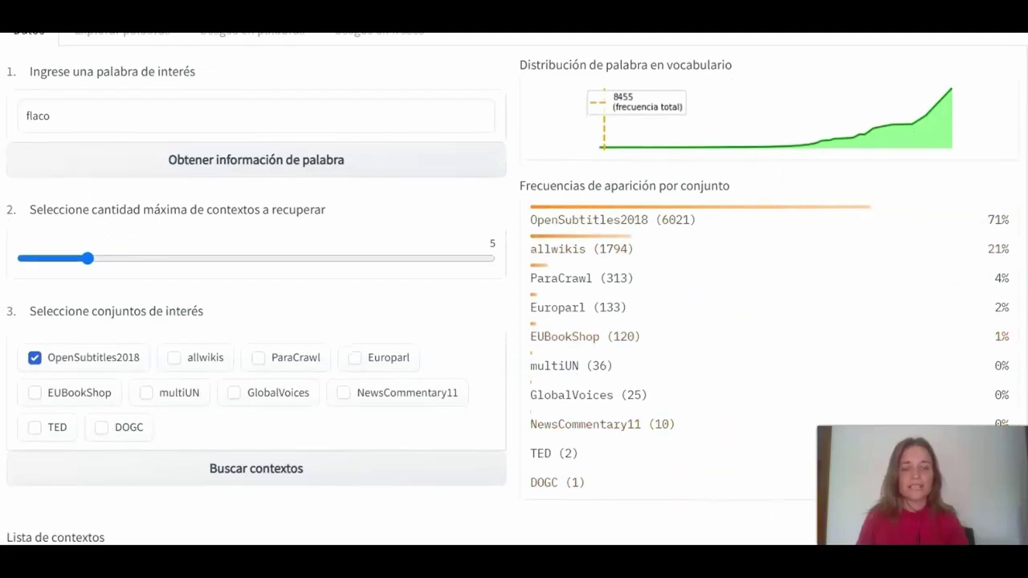
{"action": "scroll", "coordinate": [348, 316], "scroll_direction": "down", "scroll_amount": 4}
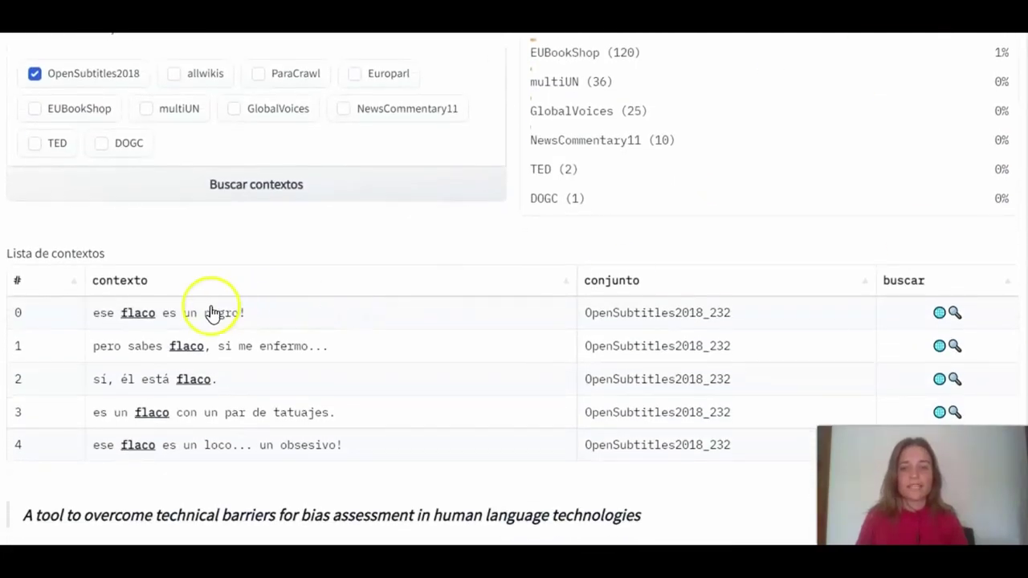